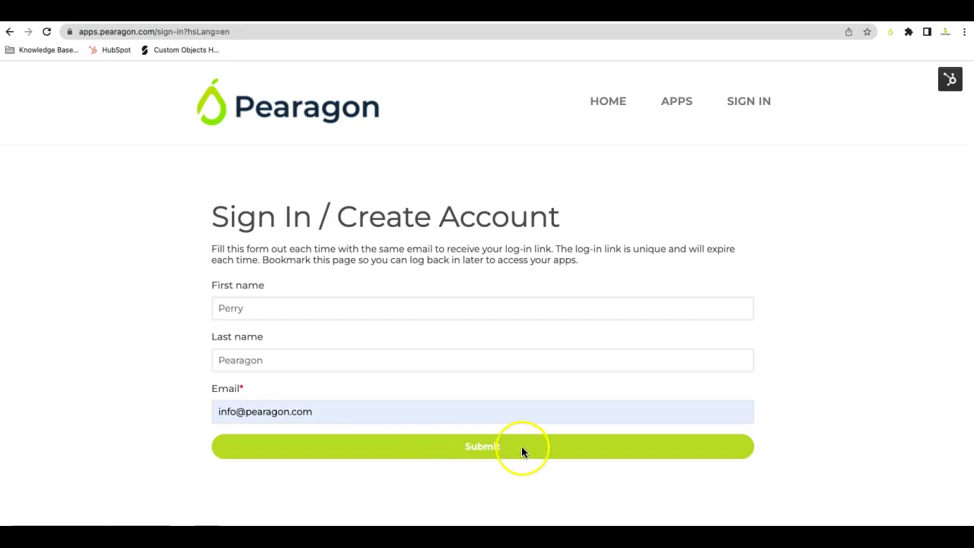
- Submit the Pearagon sign-in form with name and email so a log-in link is e-mailed
{"action": "left_click", "coordinate": [457, 480]}
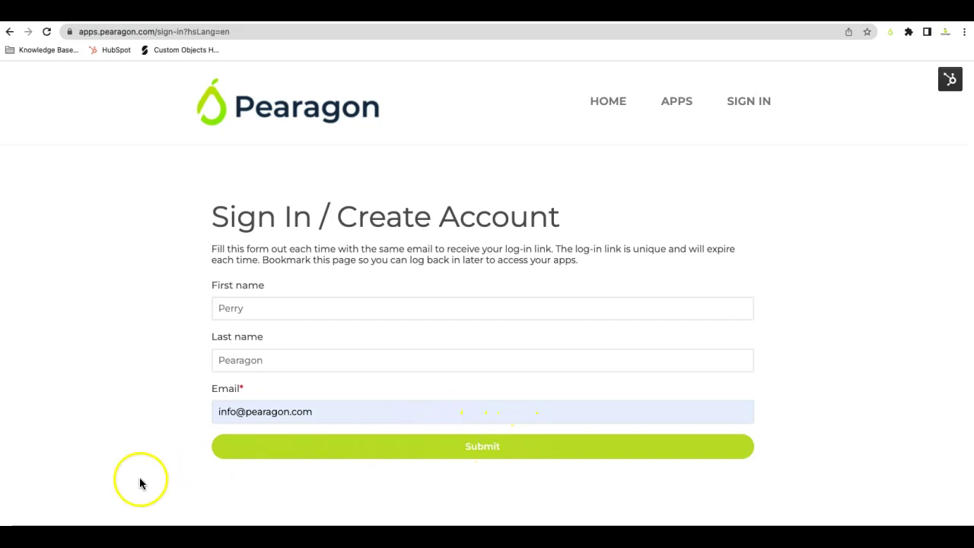
{"action": "key", "text": "Return"}
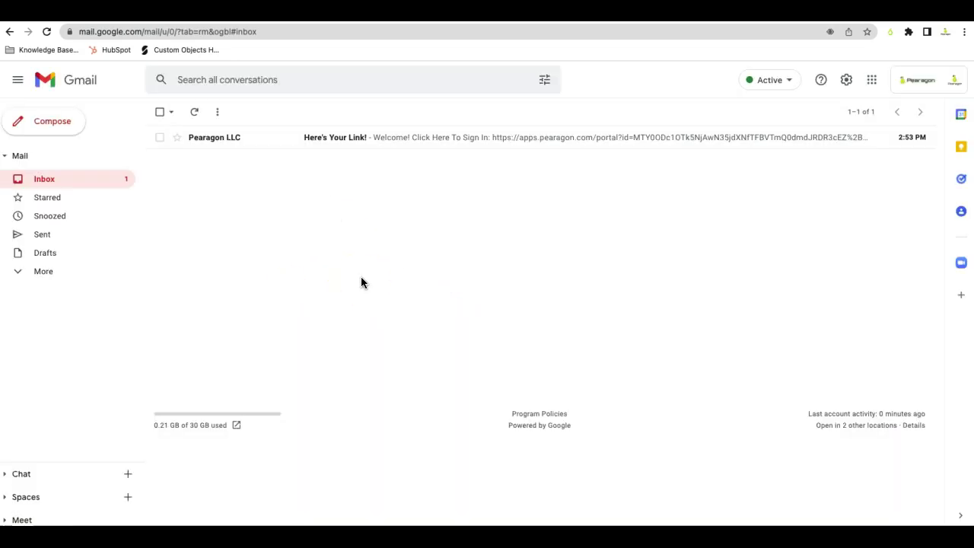
- Open the 'Here's Your Link!' email from Pearagon LLC and follow its sign-in link
{"action": "left_click", "coordinate": [236, 138]}
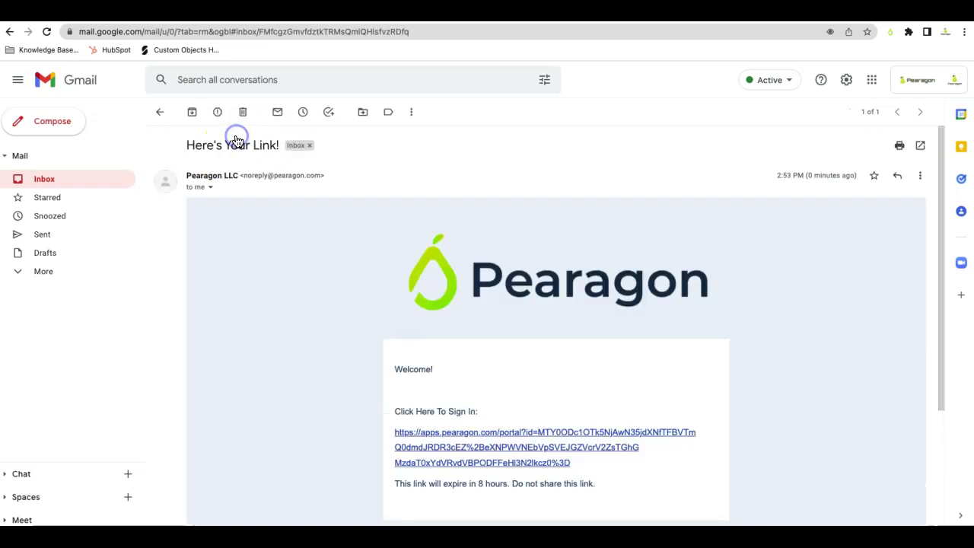
{"action": "scroll", "coordinate": [563, 293], "scroll_direction": "down", "scroll_amount": 2}
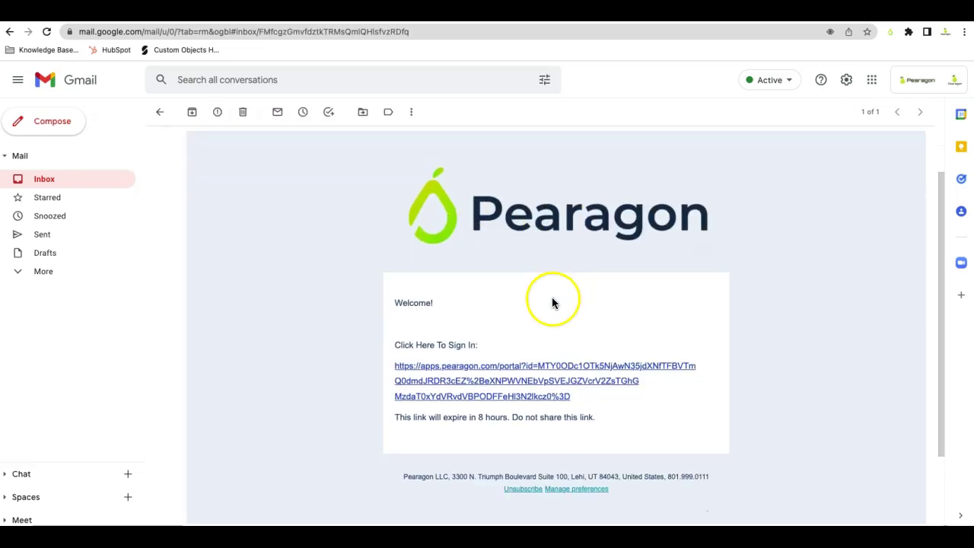
{"action": "left_click", "coordinate": [461, 372]}
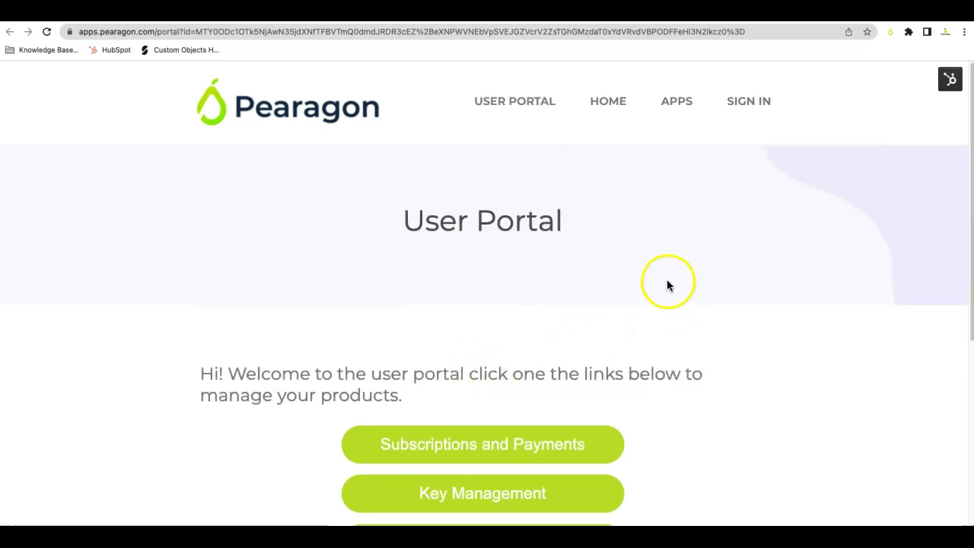
- Go to the Apps Catalog and scroll to the HubNav Extension at $0.99/user/mo or $9.99/user/yr
{"action": "scroll", "coordinate": [667, 285], "scroll_direction": "down", "scroll_amount": 2}
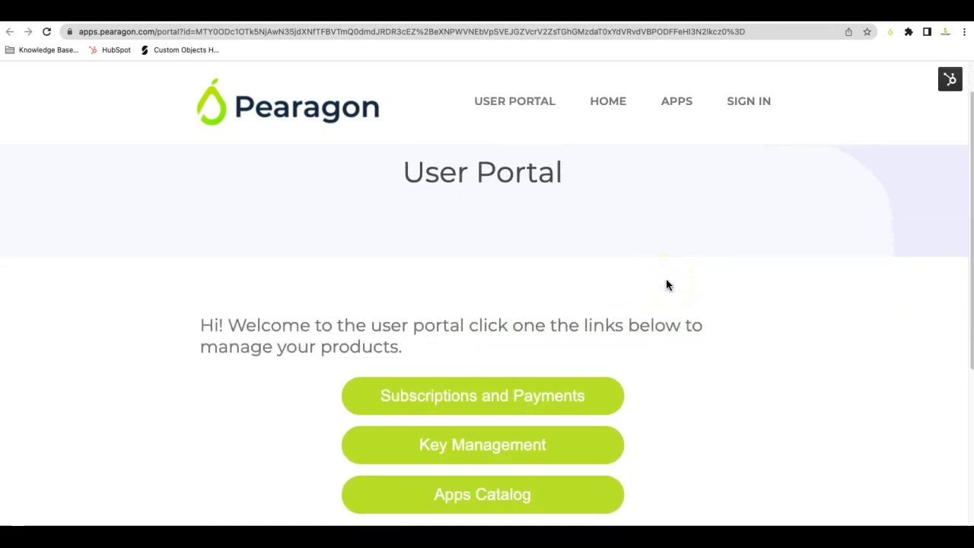
{"action": "scroll", "coordinate": [666, 285], "scroll_direction": "down", "scroll_amount": 2}
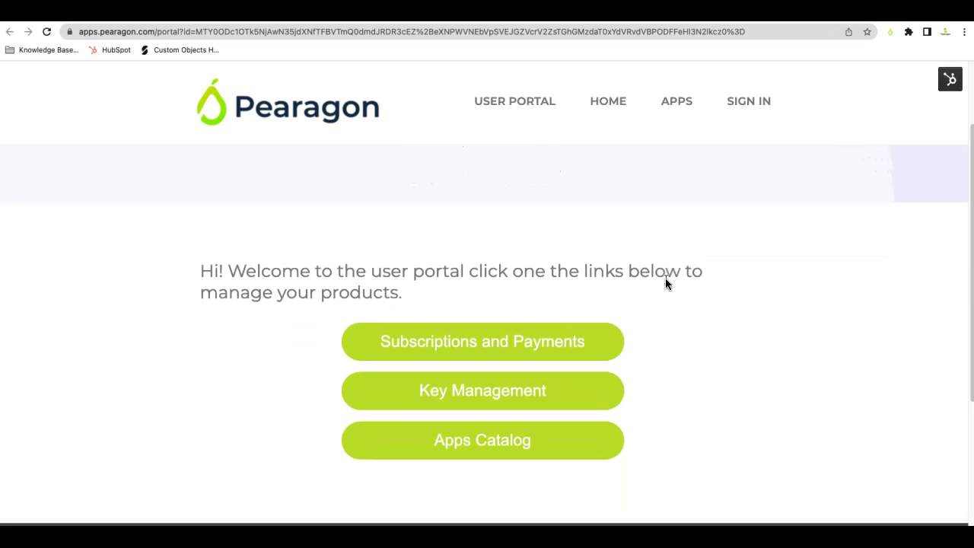
{"action": "left_click", "coordinate": [535, 435]}
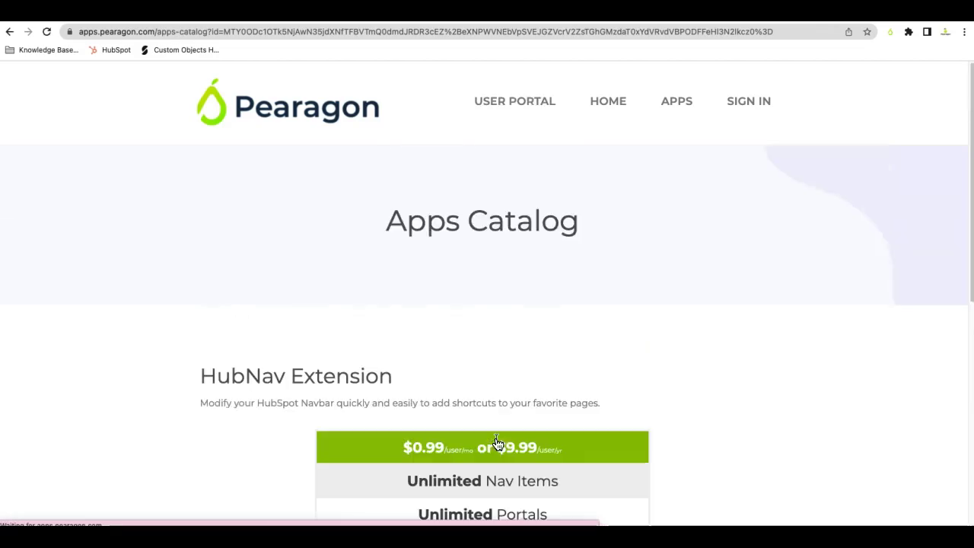
{"action": "scroll", "coordinate": [561, 351], "scroll_direction": "down", "scroll_amount": 3}
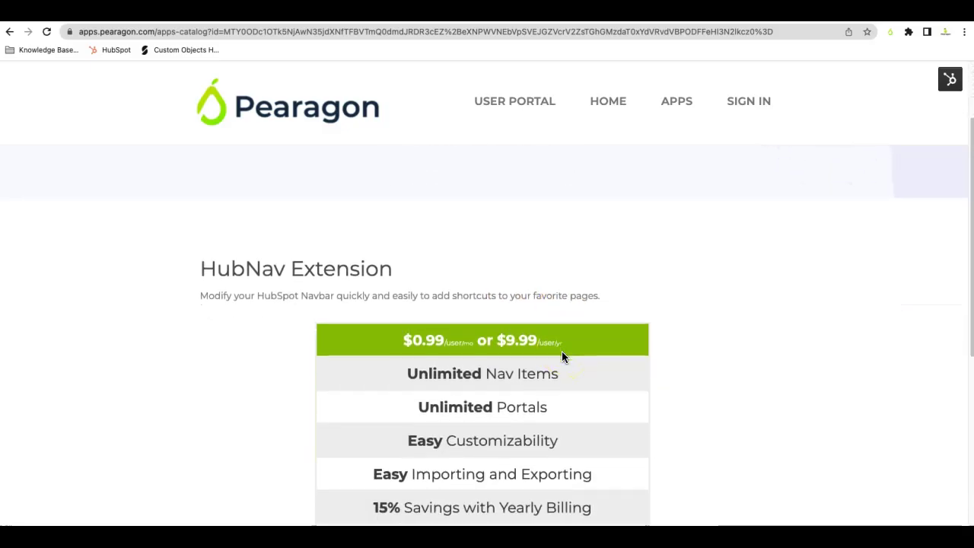
{"action": "scroll", "coordinate": [562, 355], "scroll_direction": "down", "scroll_amount": 2}
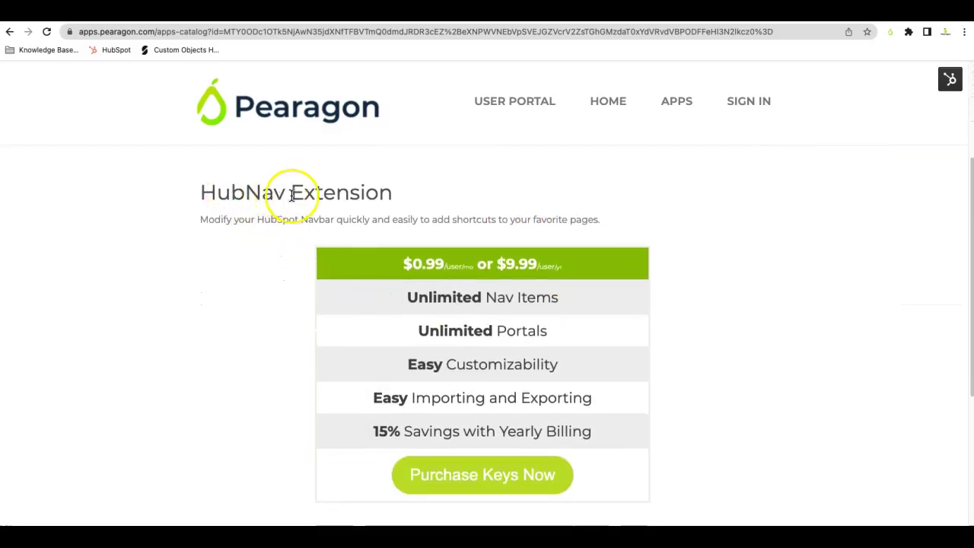
{"action": "scroll", "coordinate": [580, 305], "scroll_direction": "down", "scroll_amount": 4}
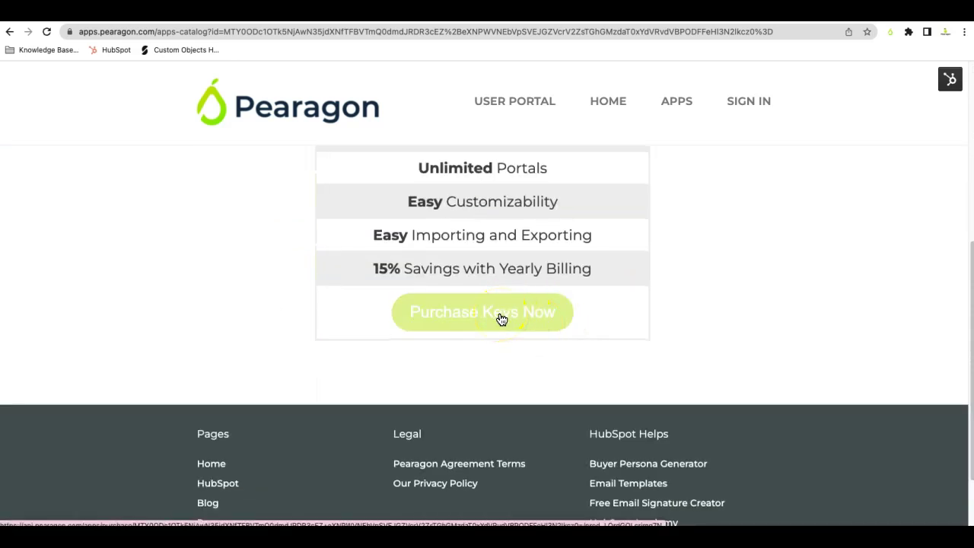
- Start buying a HubNav key, bringing up the $0.99-per-month HubSpot NavBar Stripe checkout
{"action": "left_click", "coordinate": [502, 318]}
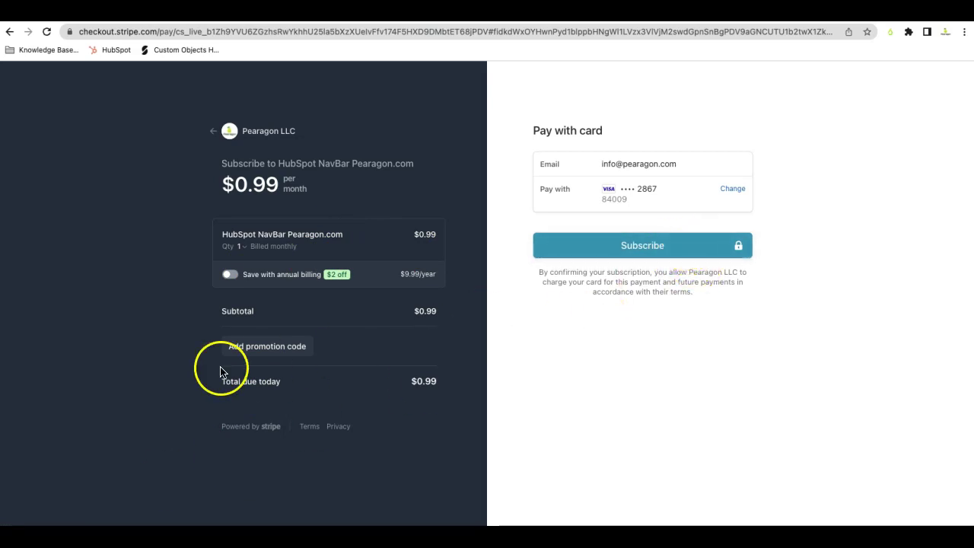
- Return to the User Portal, open Key Management and select the HubNavBar licence key text
{"action": "left_click", "coordinate": [224, 131]}
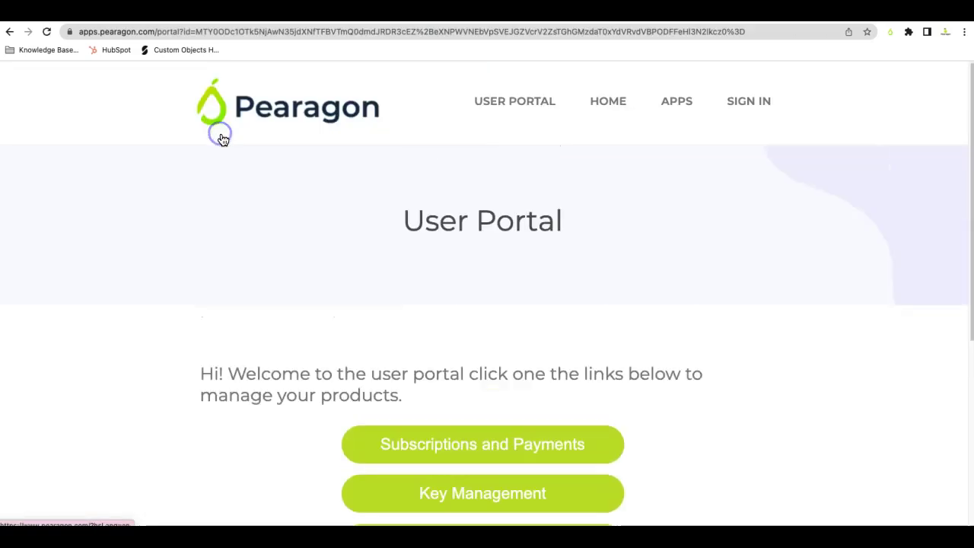
{"action": "scroll", "coordinate": [548, 311], "scroll_direction": "down", "scroll_amount": 2}
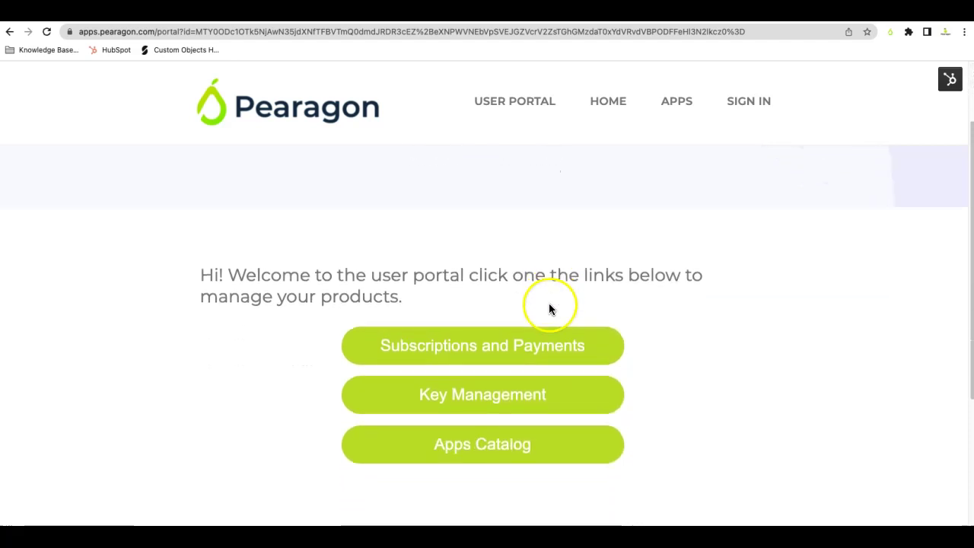
{"action": "left_click", "coordinate": [522, 405]}
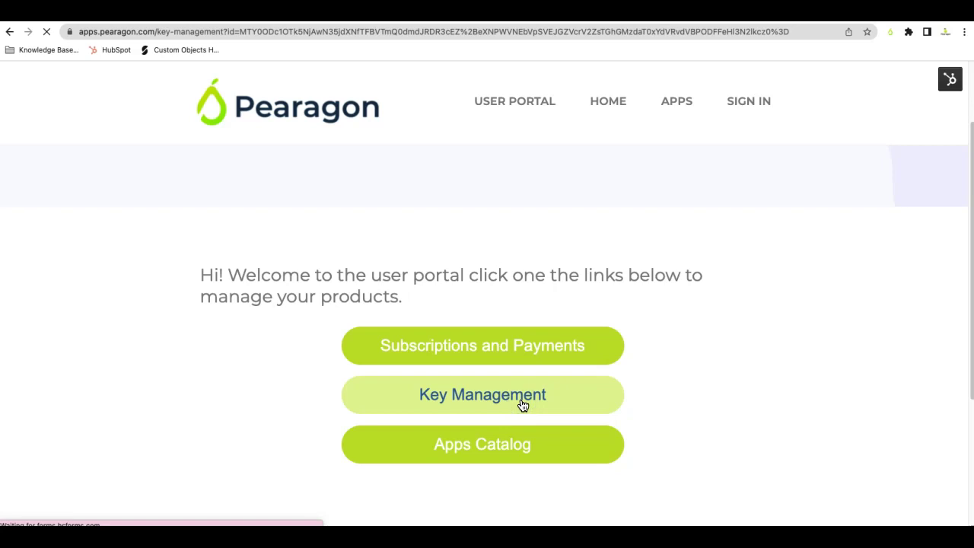
{"action": "left_click", "coordinate": [530, 252]}
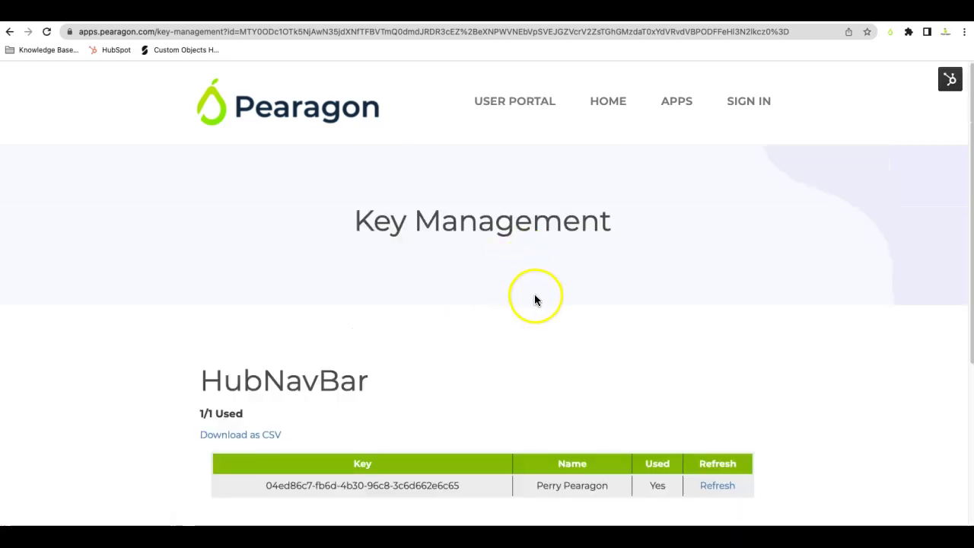
{"action": "scroll", "coordinate": [535, 298], "scroll_direction": "down", "scroll_amount": 2}
{"action": "scroll", "coordinate": [530, 312], "scroll_direction": "down", "scroll_amount": 2}
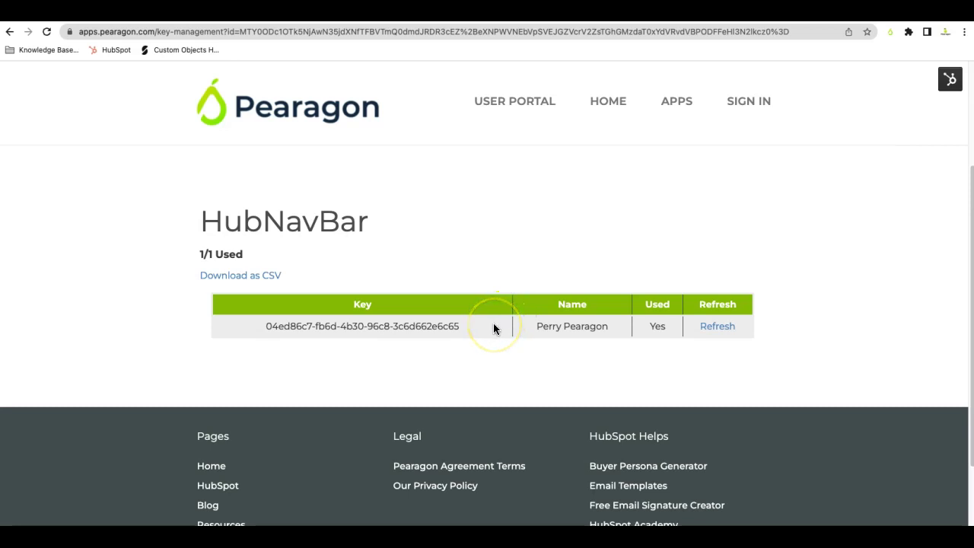
{"action": "left_click", "coordinate": [446, 326]}
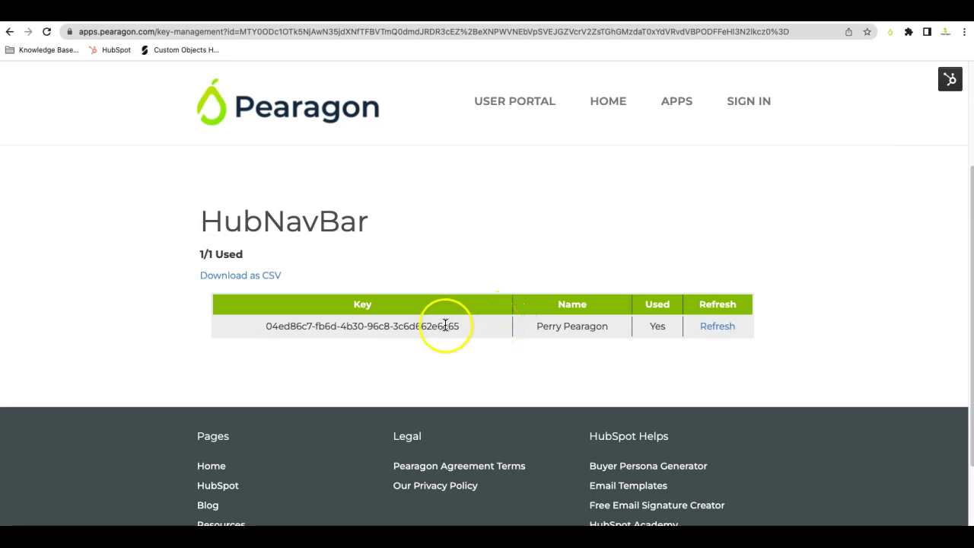
{"action": "left_click_drag", "start_coordinate": [460, 326], "coordinate": [257, 312]}
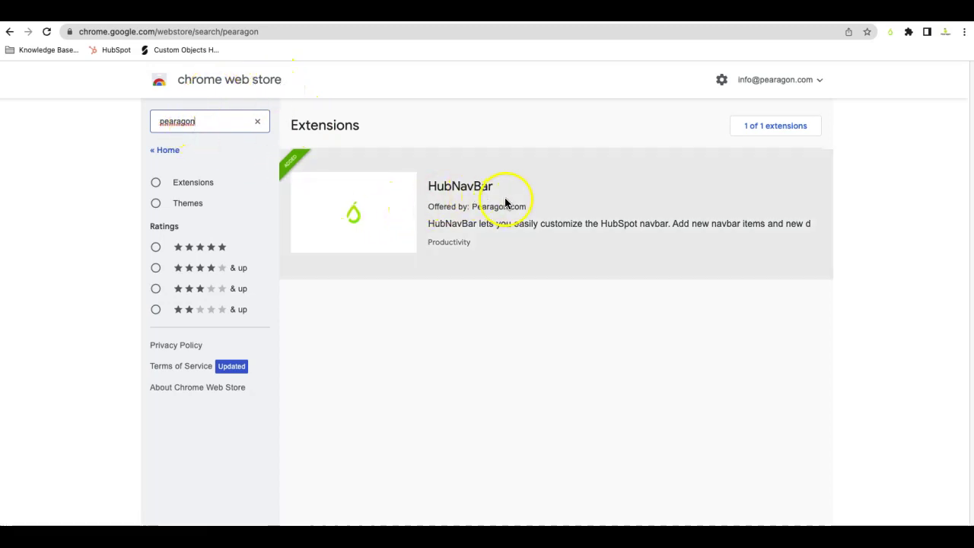
- Open the HubNavBar extension's Chrome Web Store page and view the installed browser extensions
{"action": "left_click", "coordinate": [499, 194]}
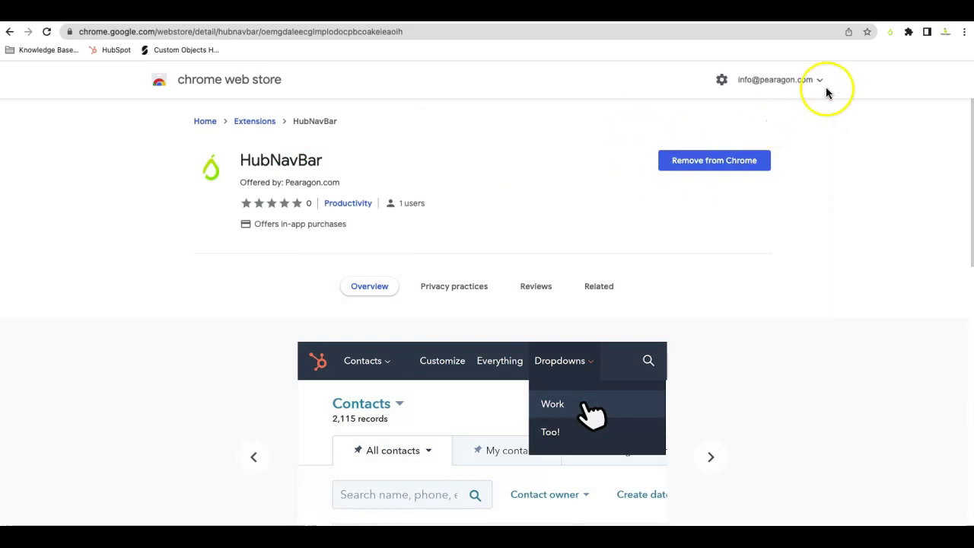
{"action": "left_click", "coordinate": [907, 35]}
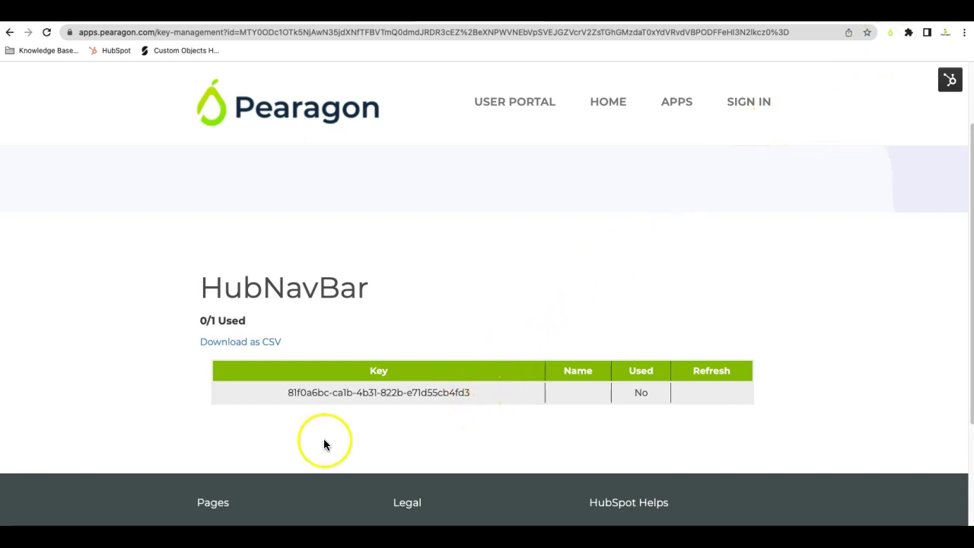
- Activate HubNavBar by entering the new unused licence key and the user's name
{"action": "left_click_drag", "start_coordinate": [471, 391], "coordinate": [302, 391]}
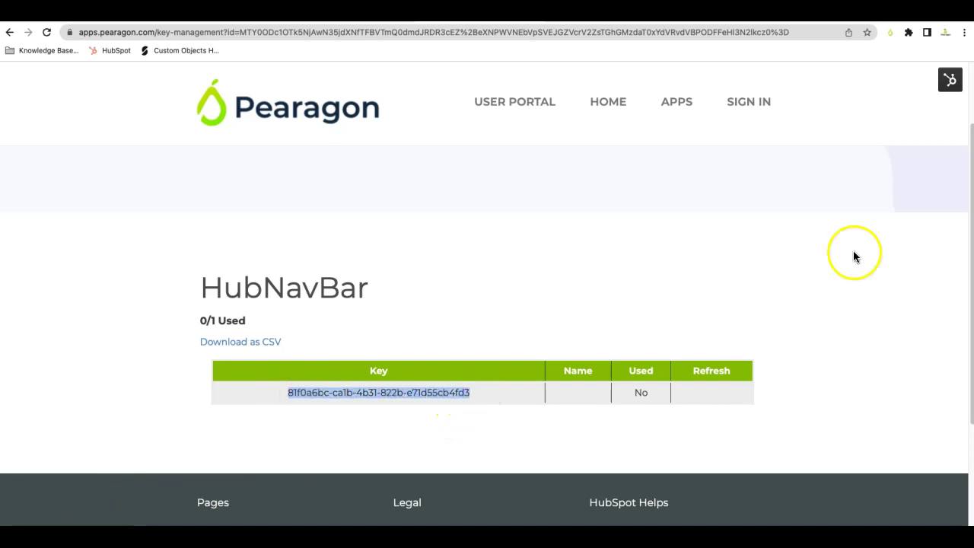
{"action": "left_click", "coordinate": [890, 33]}
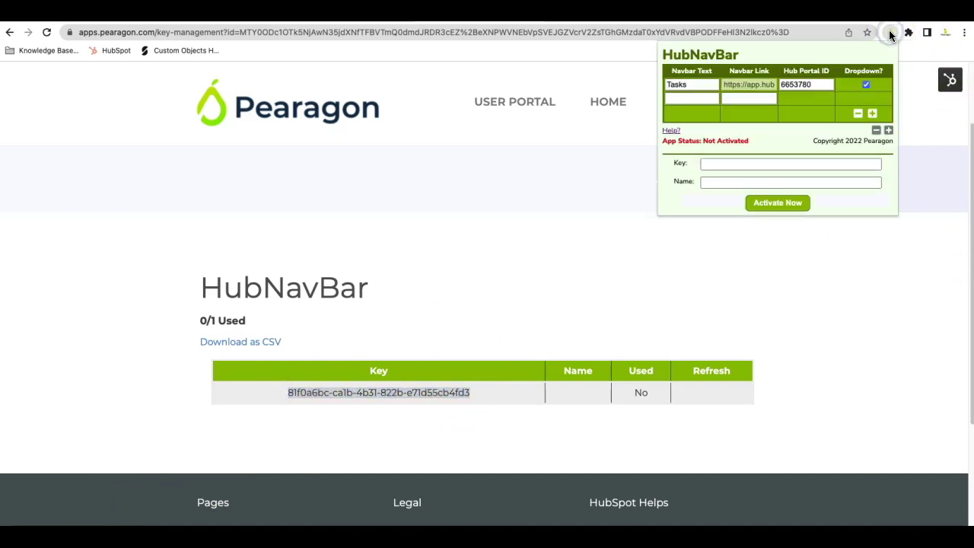
{"action": "left_click", "coordinate": [765, 163]}
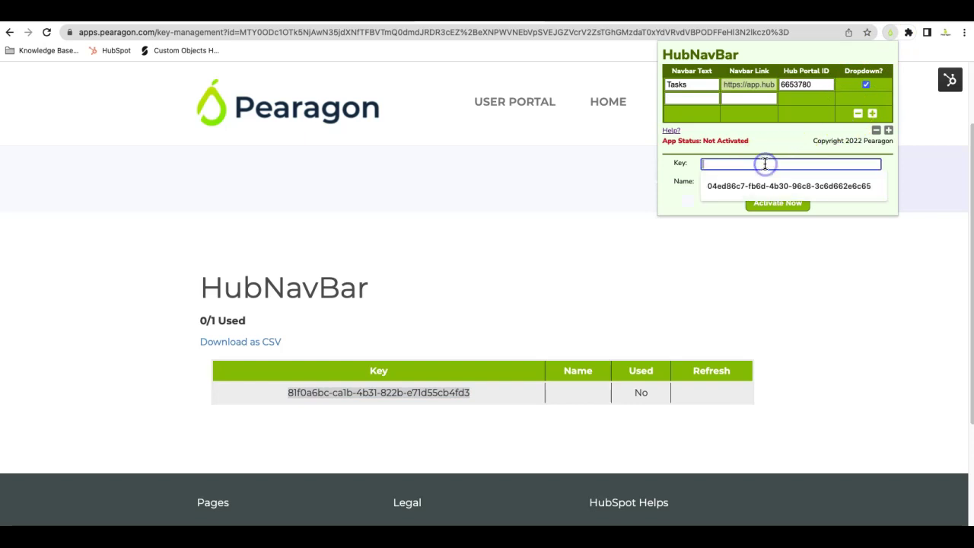
{"action": "left_click", "coordinate": [753, 183]}
{"action": "left_click", "coordinate": [753, 182]}
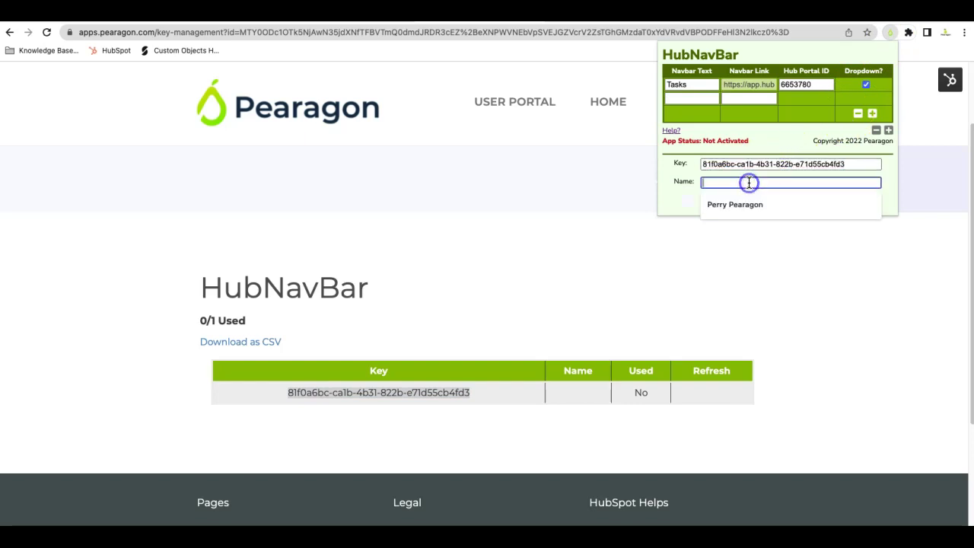
{"action": "type", "text": "Perry Peragon"}
{"action": "left_click", "coordinate": [746, 204]}
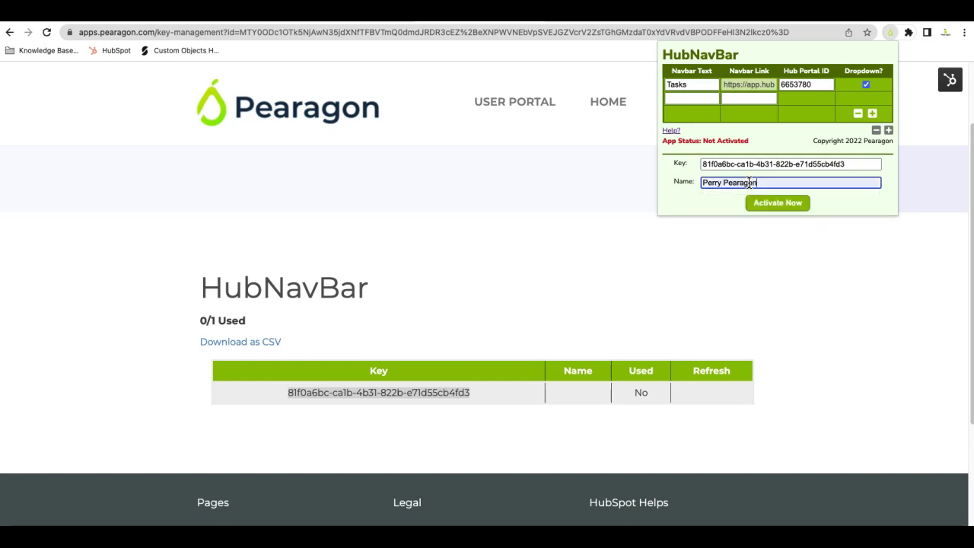
{"action": "left_click", "coordinate": [801, 203]}
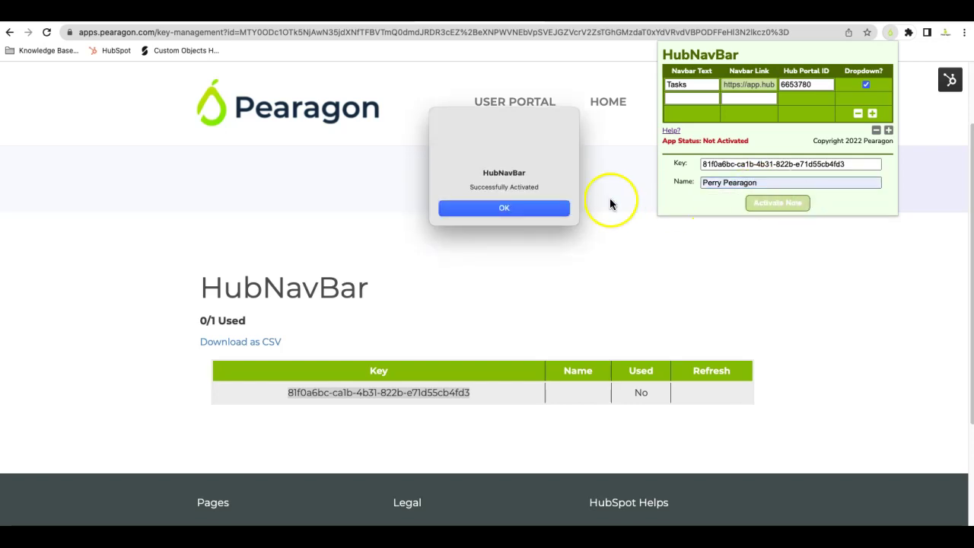
- Dismiss the activation message and reload Key Management so the key shows 1/1 Used
{"action": "left_click", "coordinate": [546, 207]}
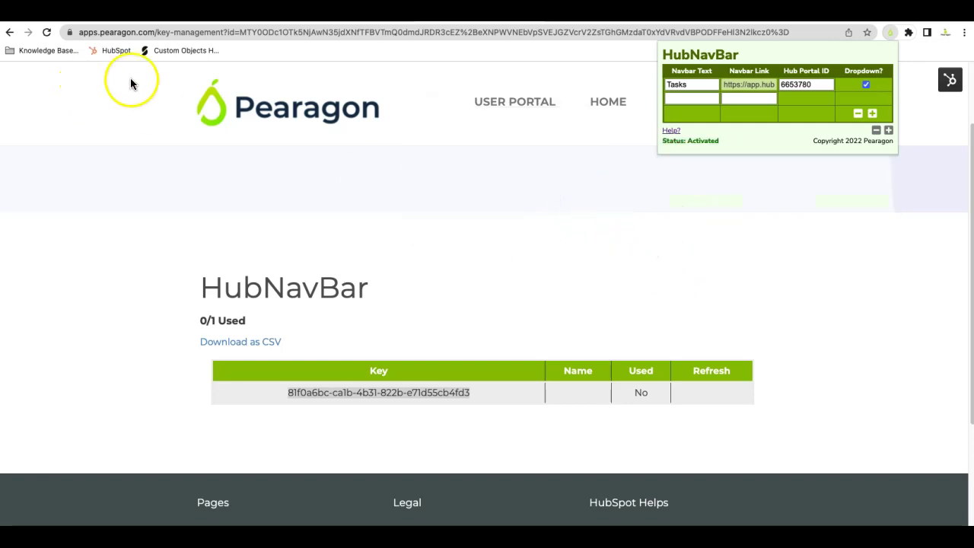
{"action": "left_click", "coordinate": [47, 33]}
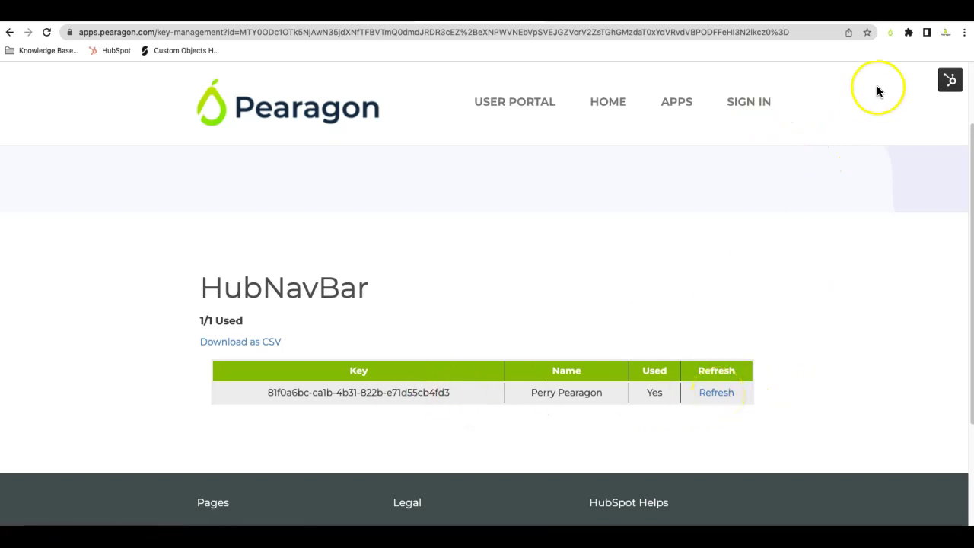
{"action": "left_click", "coordinate": [890, 32]}
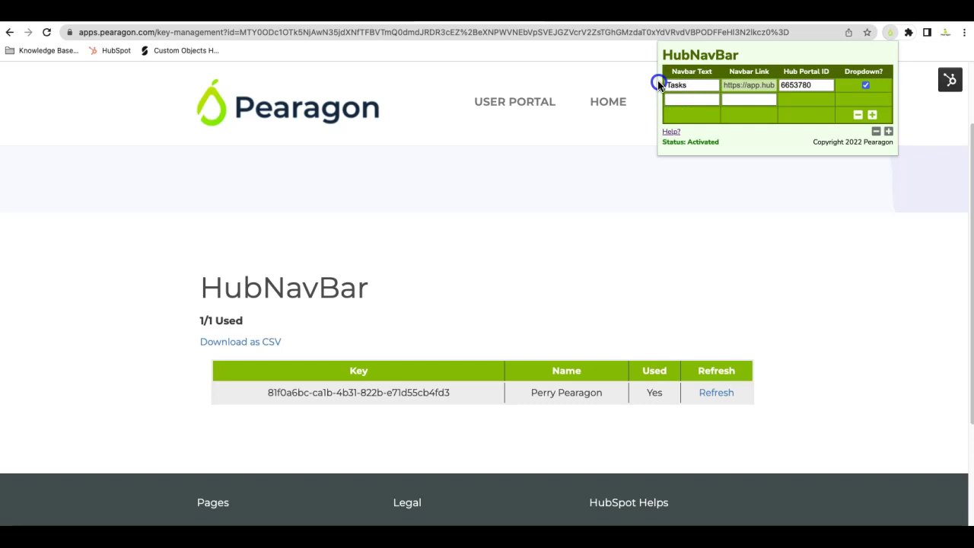
- Uncheck Dropdown? for the Tasks row in the HubNavBar settings
{"action": "left_click", "coordinate": [865, 85]}
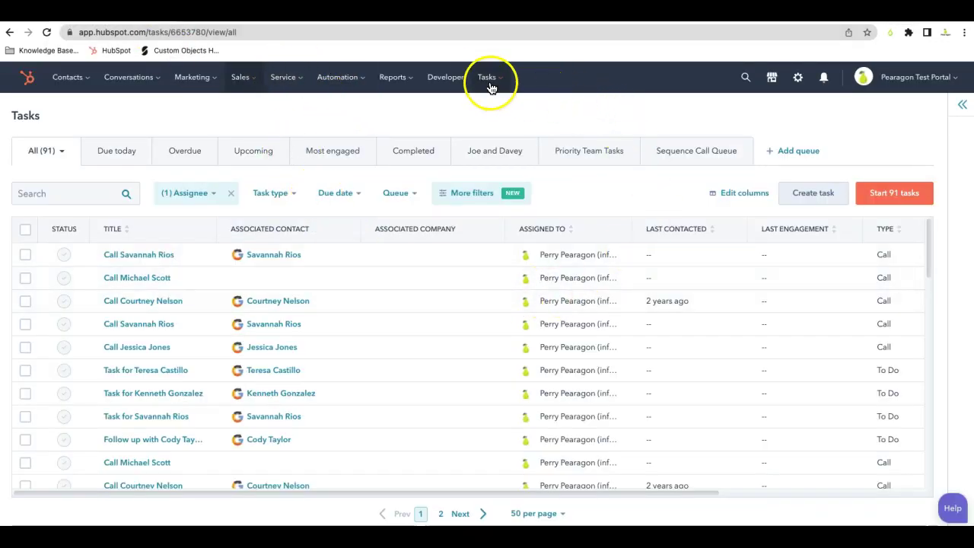
- Add a second HubNavBar entry with Navbar Text 'Test' and reload to show it
{"action": "left_click", "coordinate": [45, 33]}
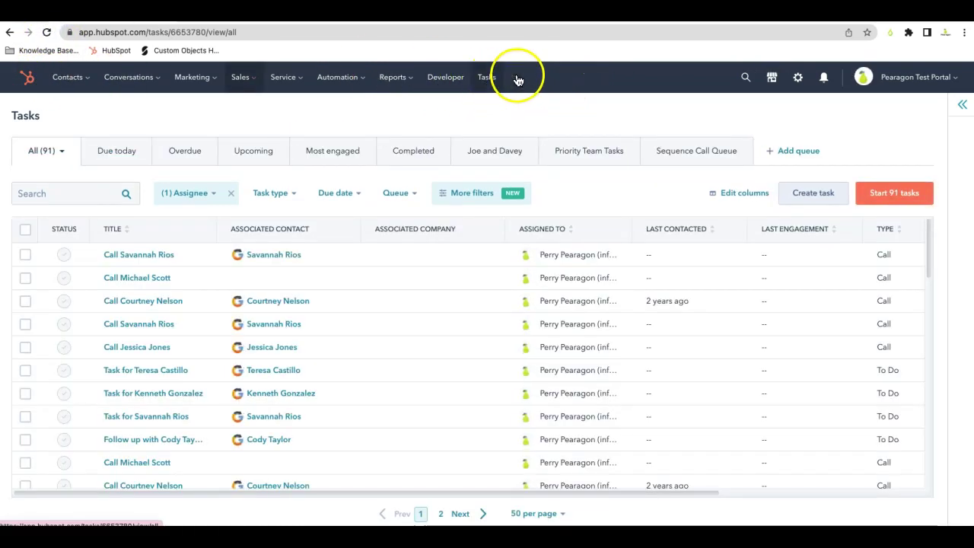
{"action": "left_click", "coordinate": [890, 32]}
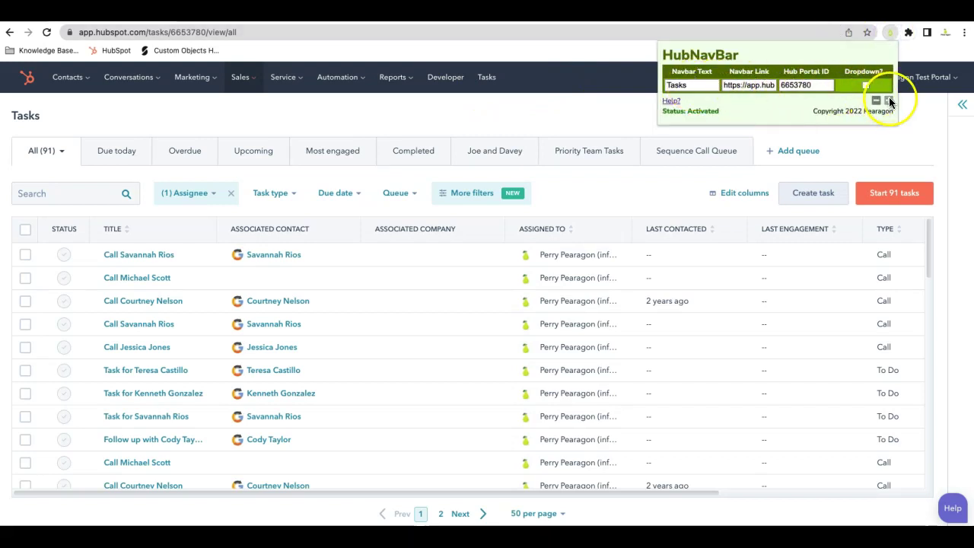
{"action": "left_click", "coordinate": [888, 99]}
{"action": "left_click", "coordinate": [708, 97]}
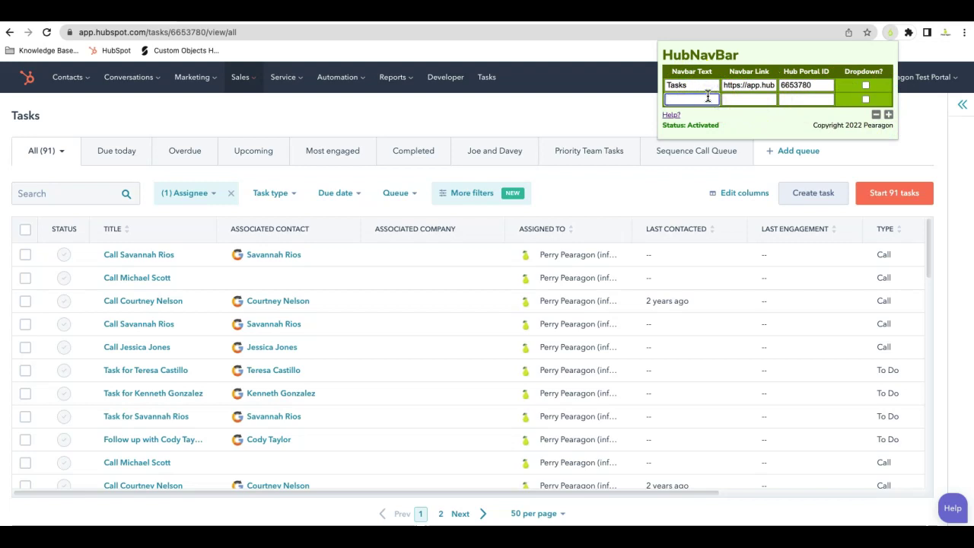
{"action": "left_click", "coordinate": [614, 116]}
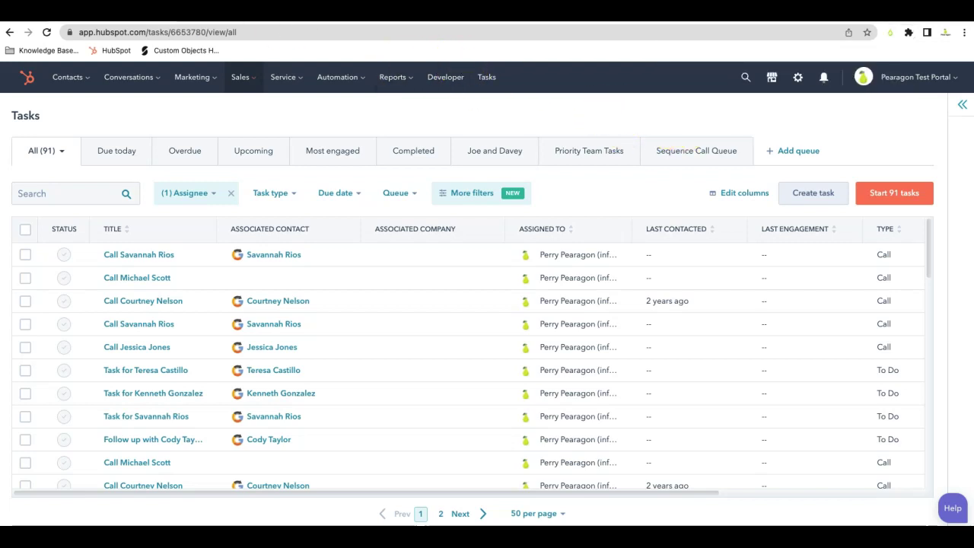
{"action": "left_click", "coordinate": [45, 34]}
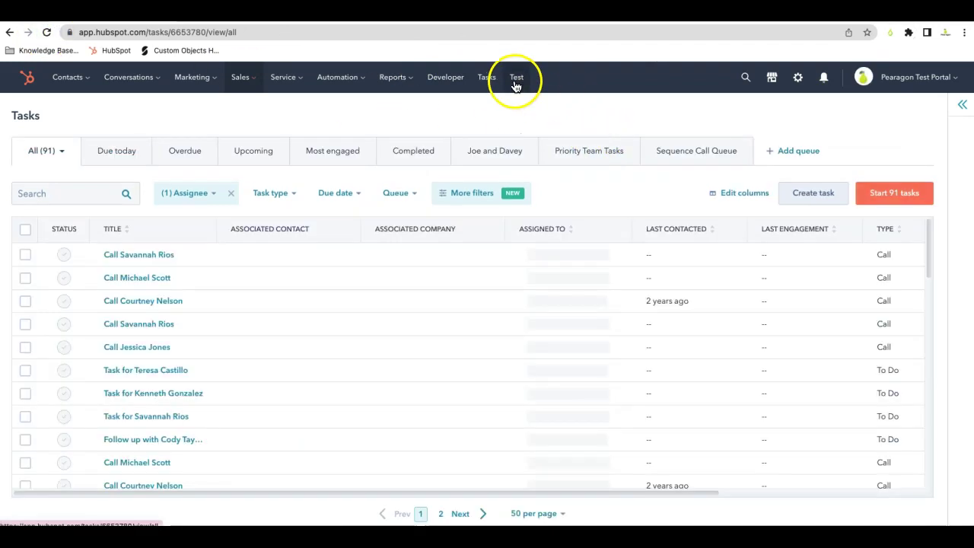
- Try the new Test link, then begin filling its Hub Portal ID in HubNavBar
{"action": "left_click", "coordinate": [515, 79]}
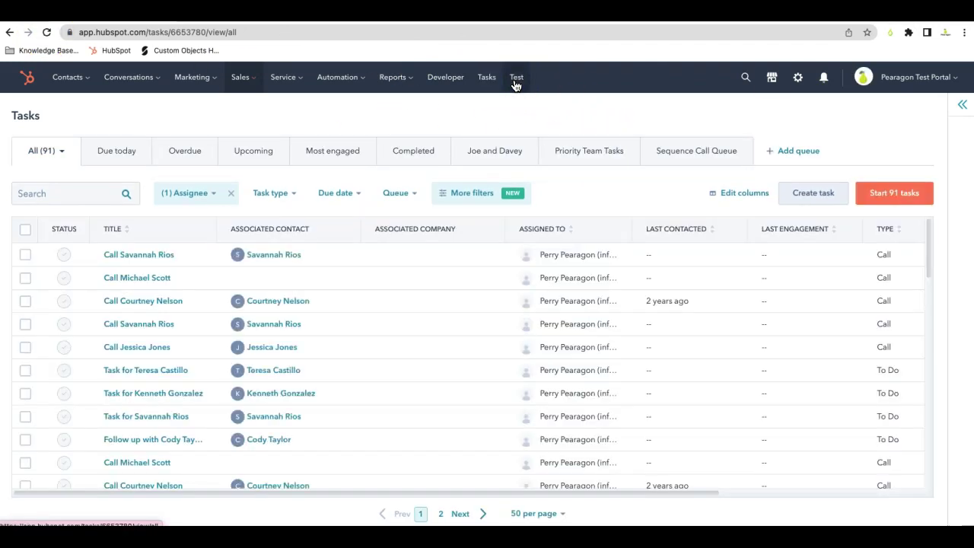
{"action": "left_click", "coordinate": [889, 32]}
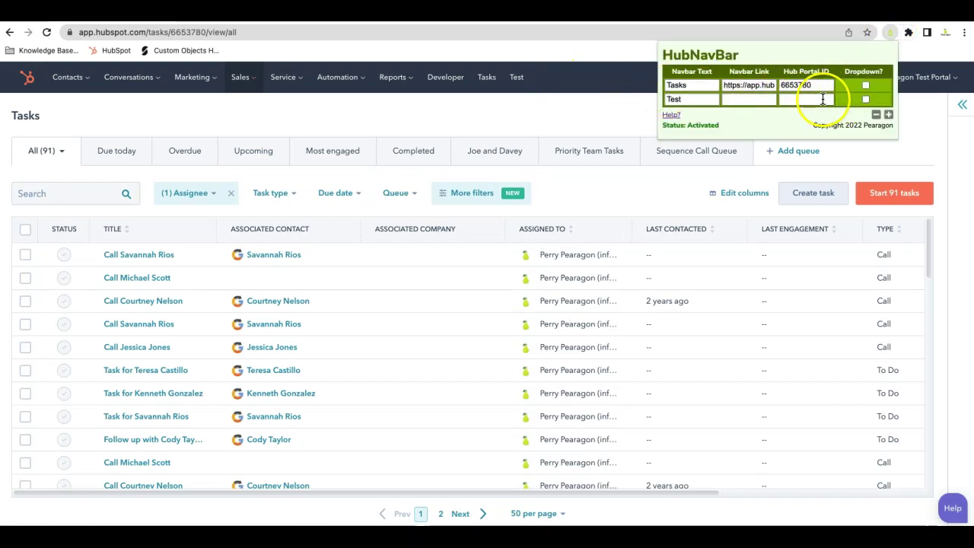
{"action": "left_click", "coordinate": [818, 98]}
{"action": "left_click", "coordinate": [632, 116]}
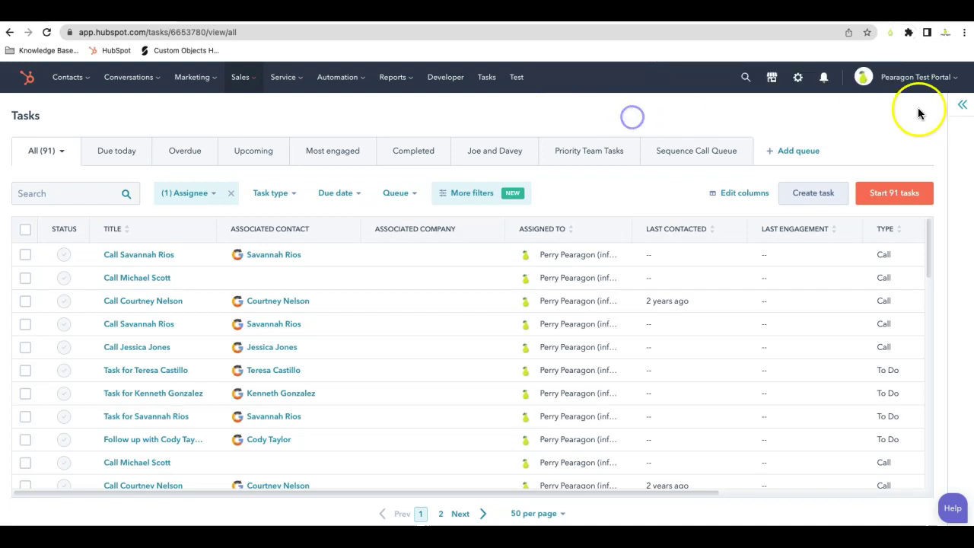
{"action": "left_click", "coordinate": [958, 82]}
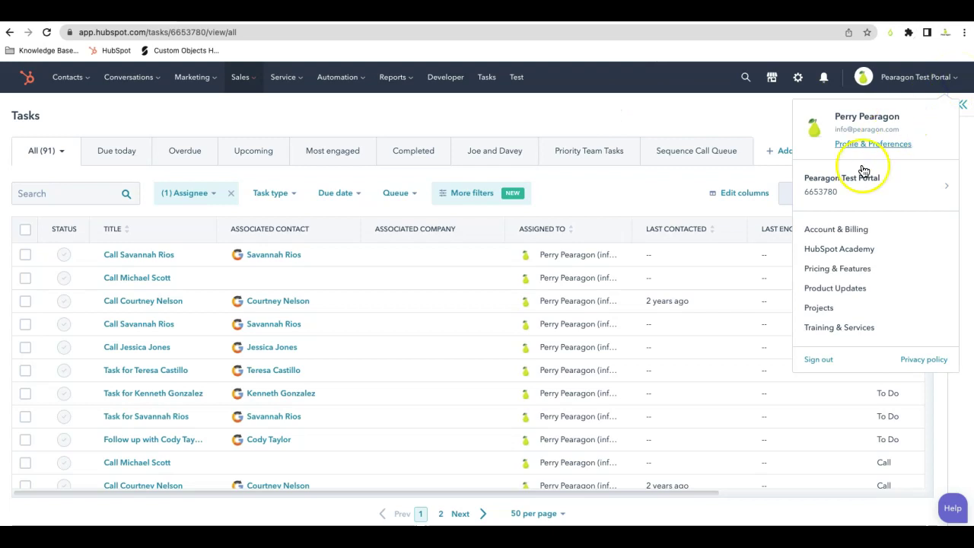
{"action": "left_click", "coordinate": [831, 193]}
{"action": "left_click_drag", "start_coordinate": [831, 197], "coordinate": [793, 196]}
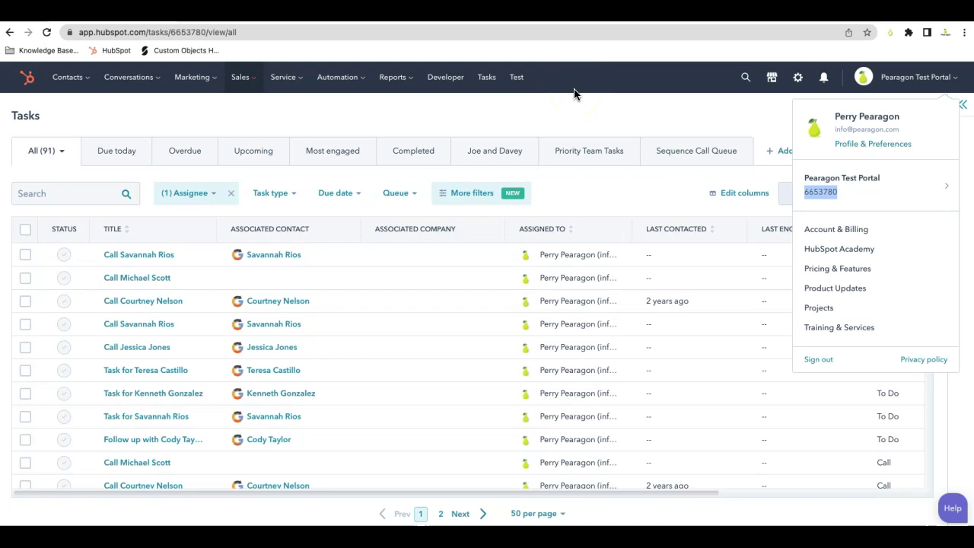
{"action": "left_click", "coordinate": [652, 97]}
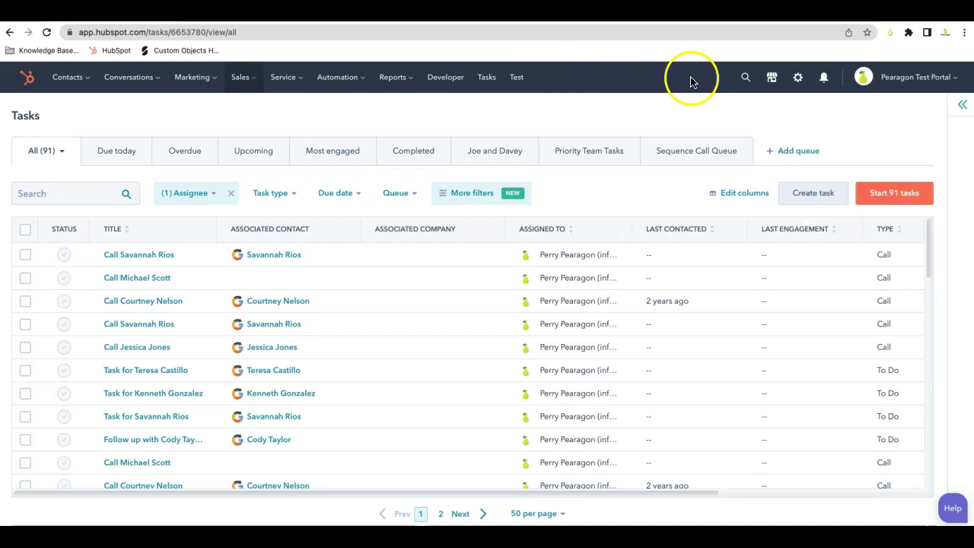
- Copy the Tasks row's Hub Portal ID into the Test entry's Hub Portal ID field
{"action": "left_click", "coordinate": [81, 79]}
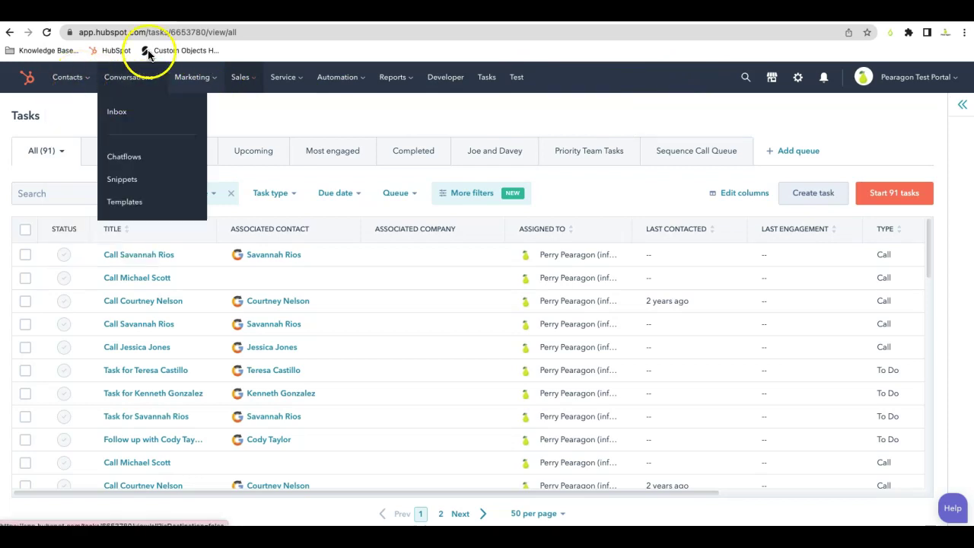
{"action": "left_click_drag", "start_coordinate": [261, 32], "coordinate": [65, 34]}
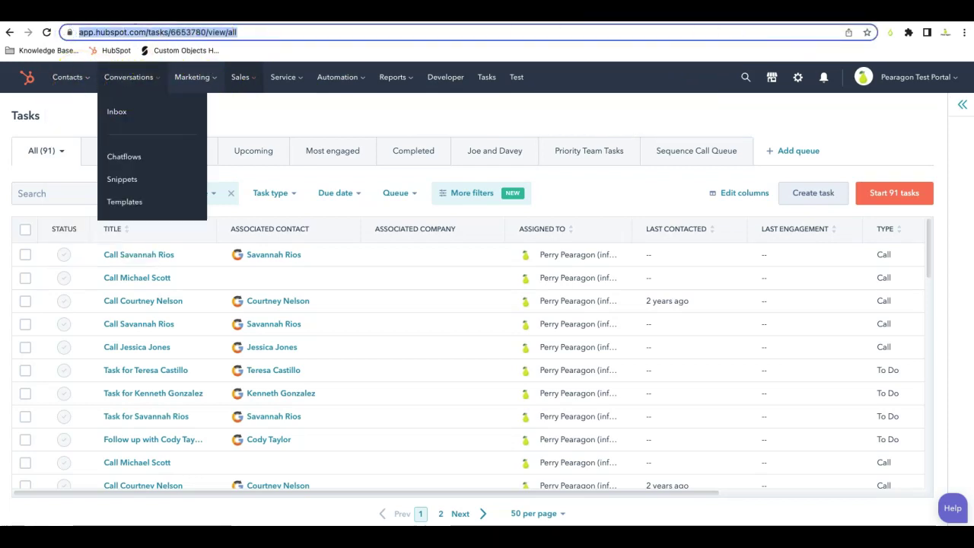
{"action": "left_click", "coordinate": [889, 32]}
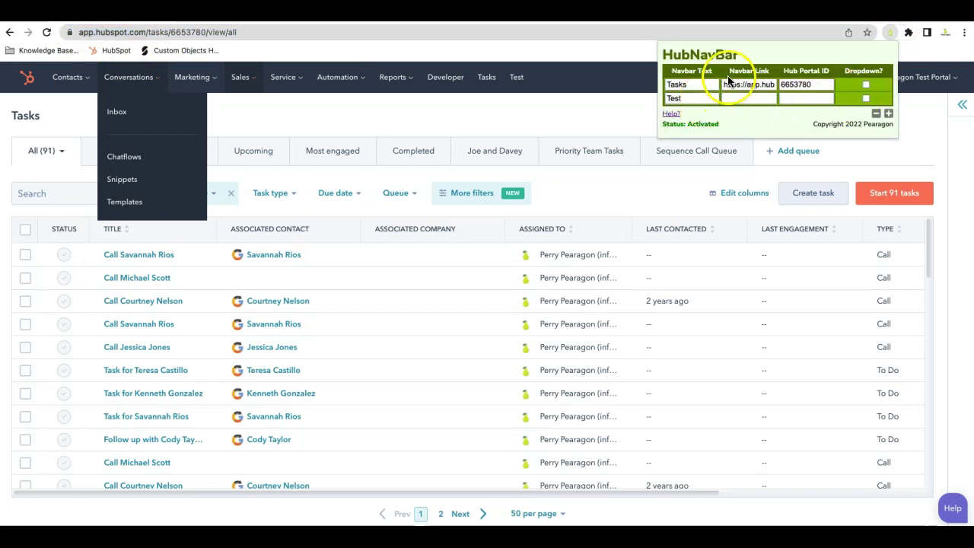
{"action": "left_click", "coordinate": [751, 97]}
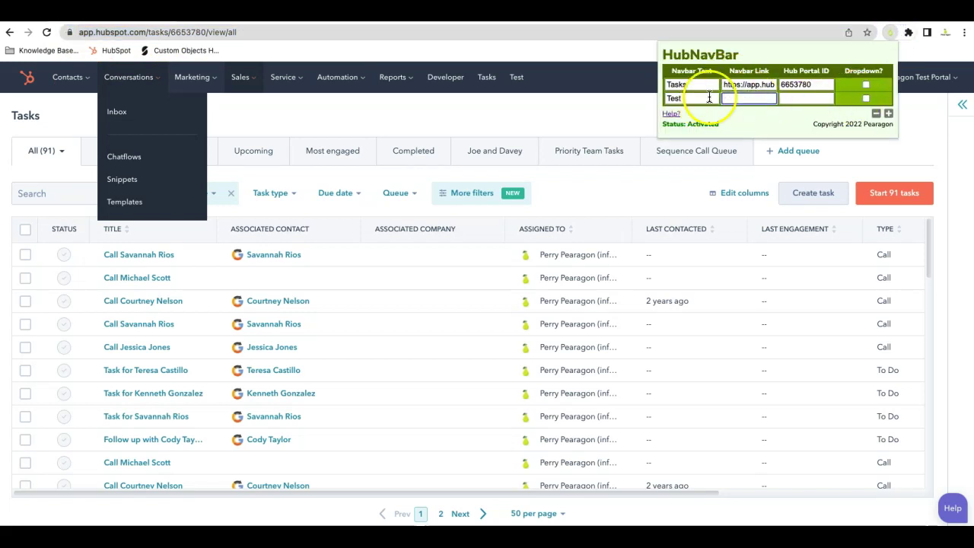
{"action": "left_click", "coordinate": [803, 99]}
{"action": "left_click_drag", "start_coordinate": [811, 85], "coordinate": [772, 84]}
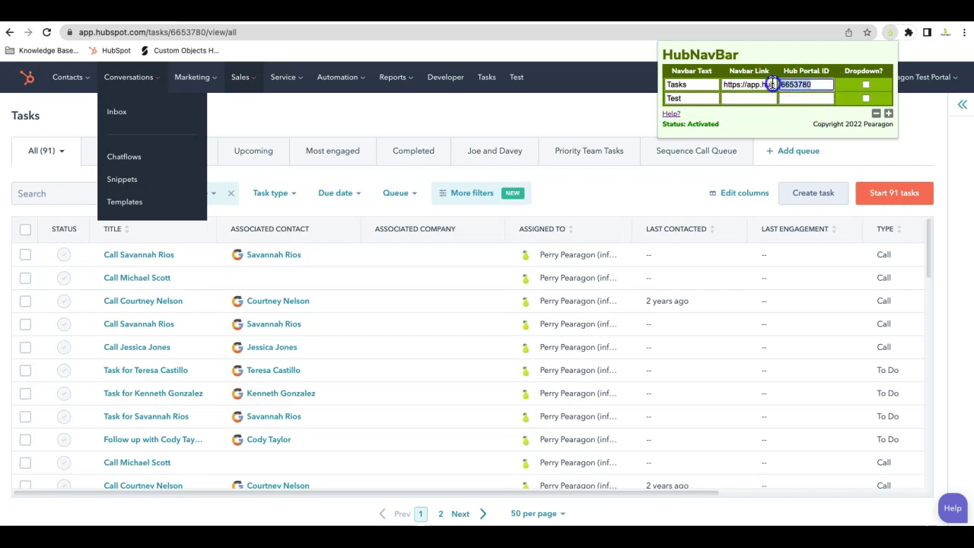
{"action": "left_click", "coordinate": [777, 97]}
{"action": "left_click", "coordinate": [784, 98]}
- Open the Contacts list and reload it to check the custom navigation links
{"action": "mouse_move", "coordinate": [67, 77]}
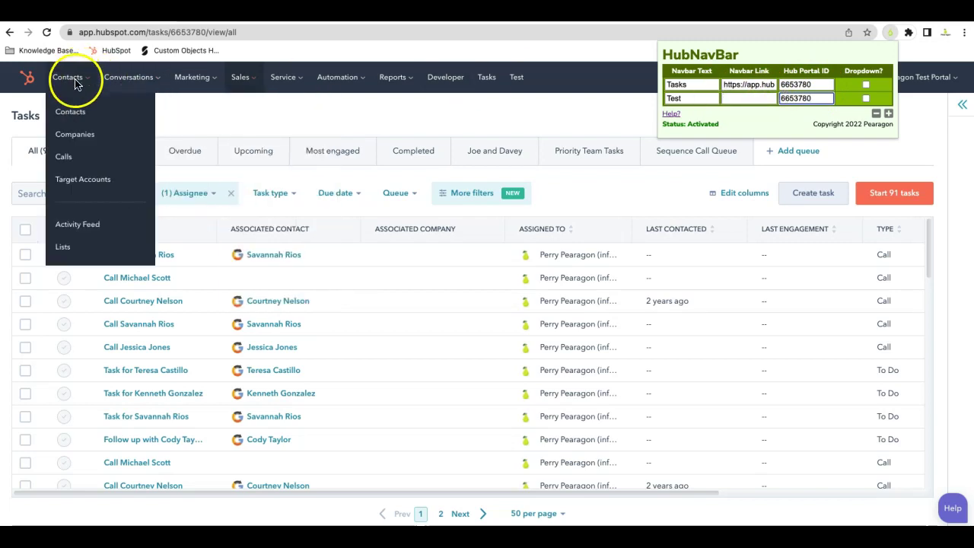
{"action": "left_click", "coordinate": [83, 123]}
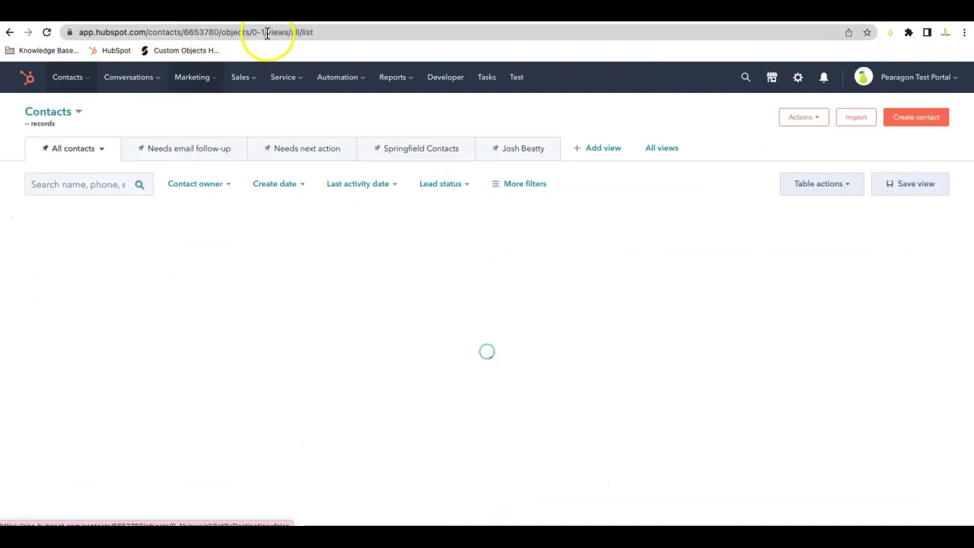
{"action": "left_click", "coordinate": [319, 32]}
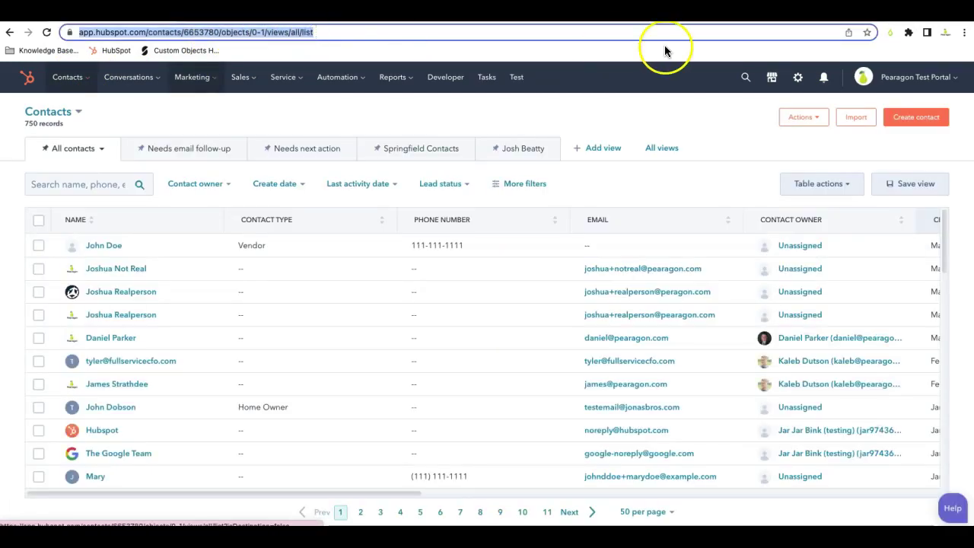
{"action": "left_click", "coordinate": [890, 32]}
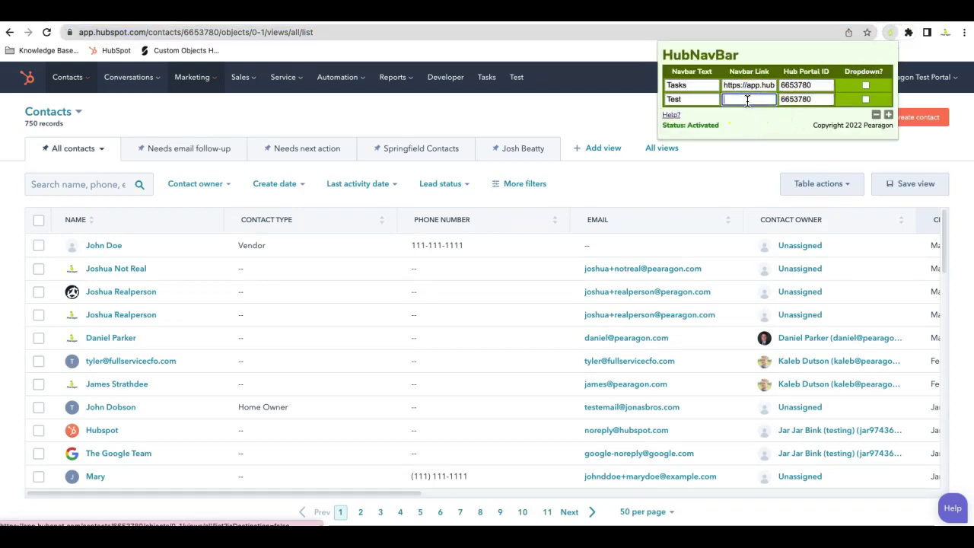
{"action": "key", "text": "Escape"}
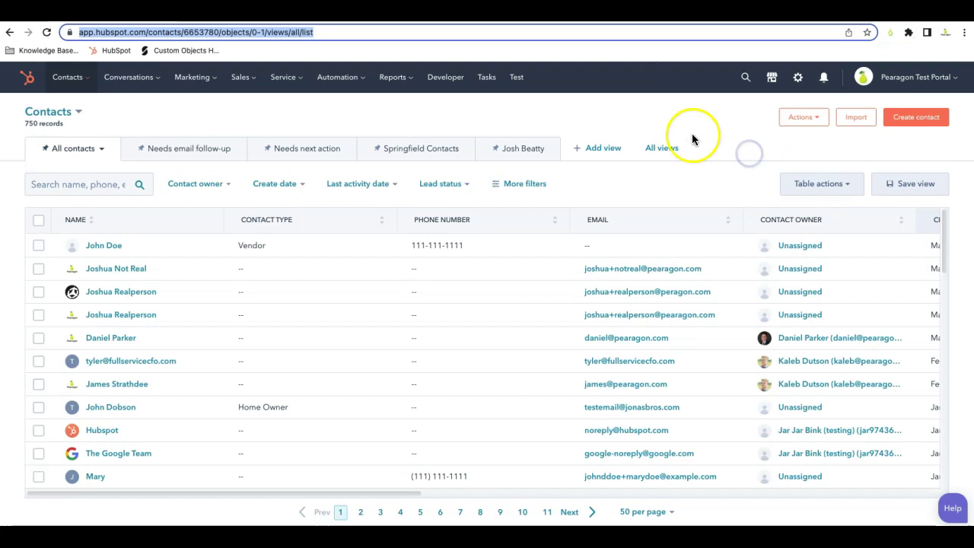
{"action": "left_click", "coordinate": [47, 34]}
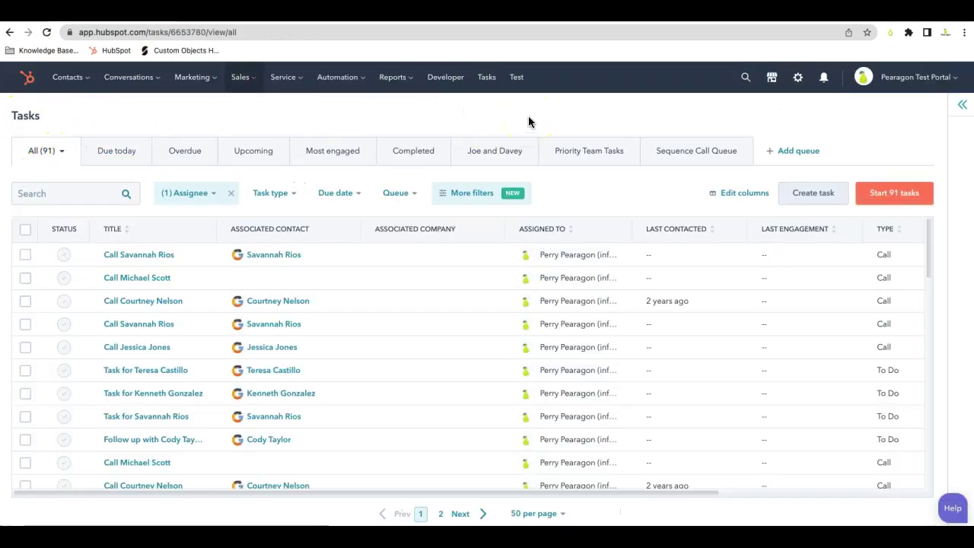
- Look through the Sales and Marketing menus, then reopen HubNavBar settings showing the Tasks and Test links
{"action": "left_click", "coordinate": [242, 78]}
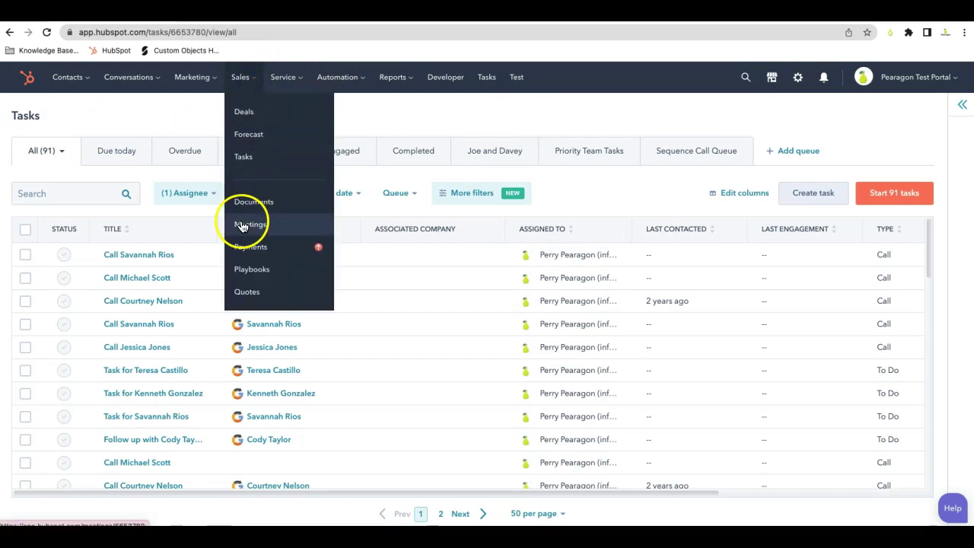
{"action": "left_click", "coordinate": [192, 78]}
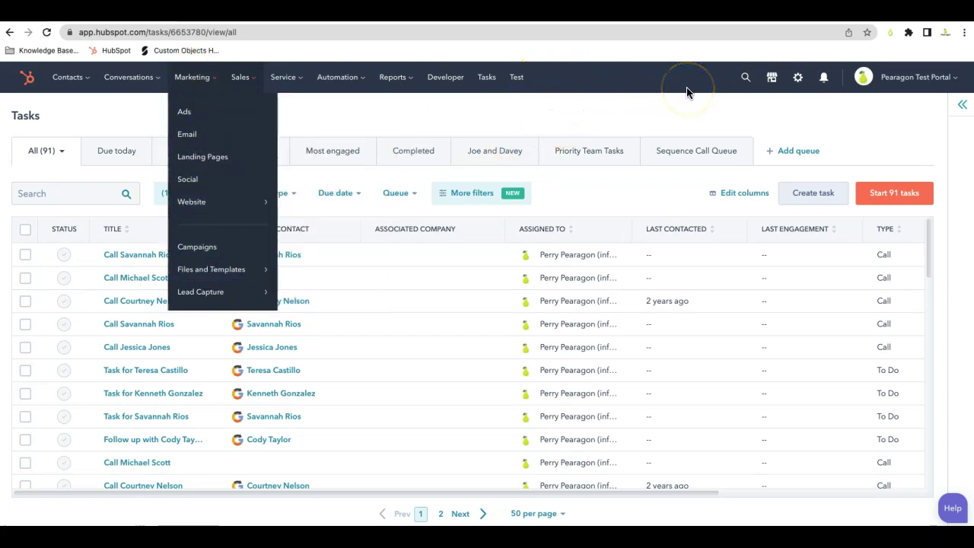
{"action": "left_click", "coordinate": [888, 34]}
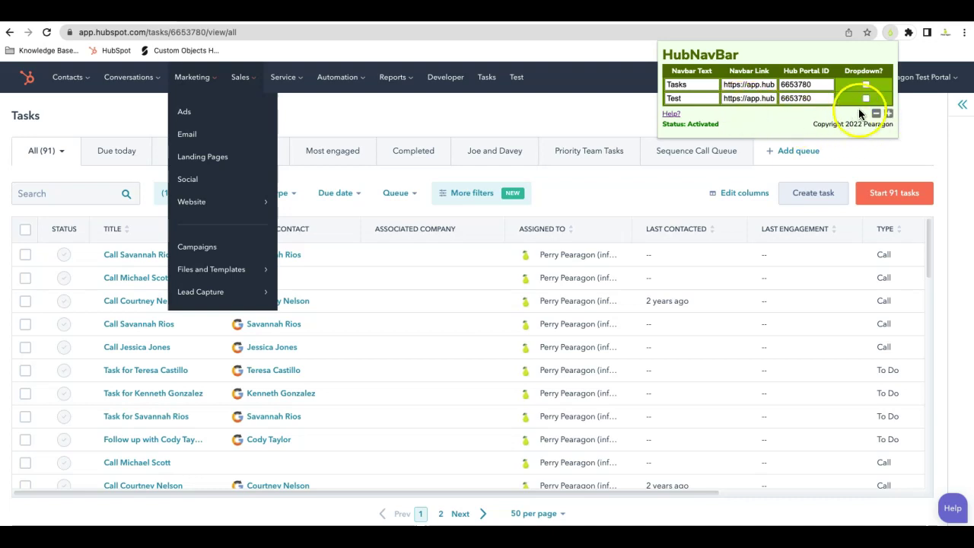
- Switch on Dropdown for the Test link and add a blank sub-link row beneath it
{"action": "left_click", "coordinate": [866, 102]}
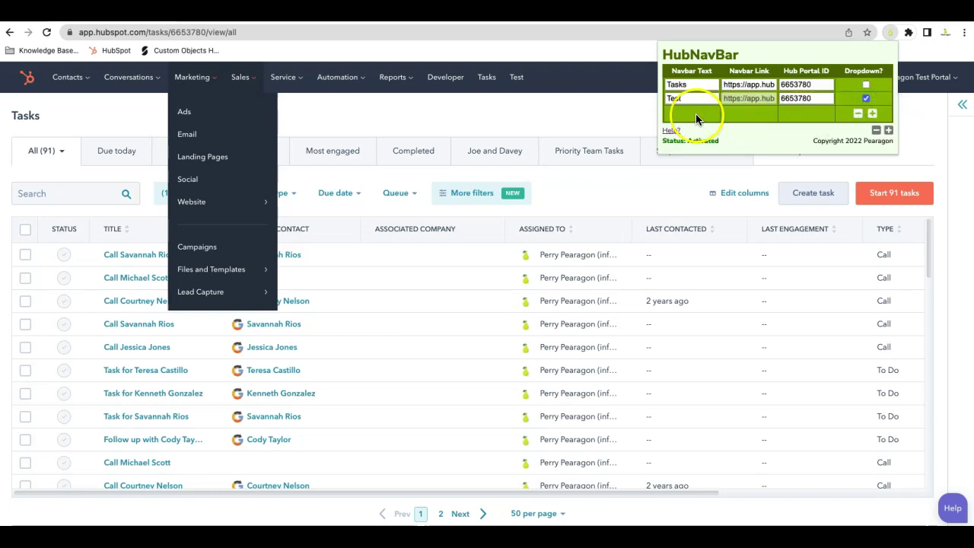
{"action": "left_click", "coordinate": [875, 113]}
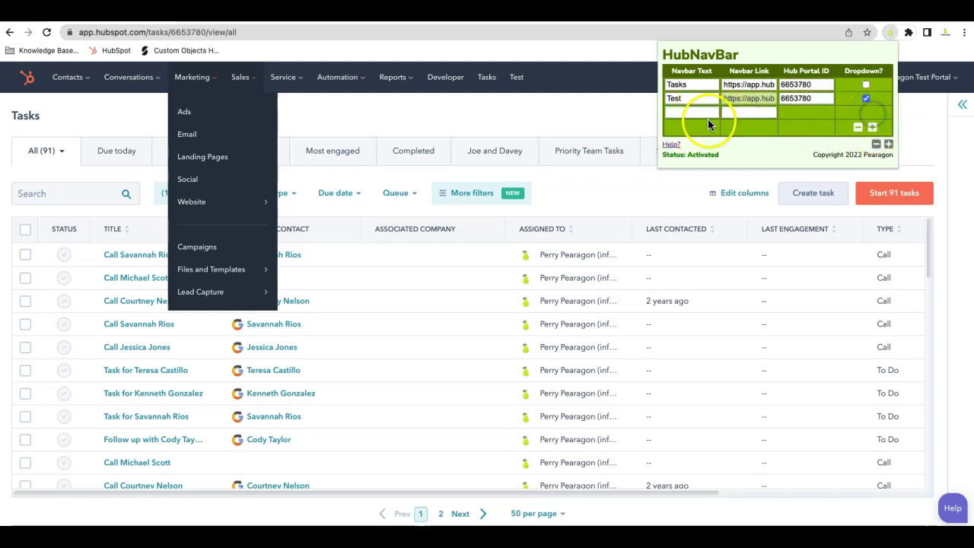
{"action": "left_click", "coordinate": [859, 157]}
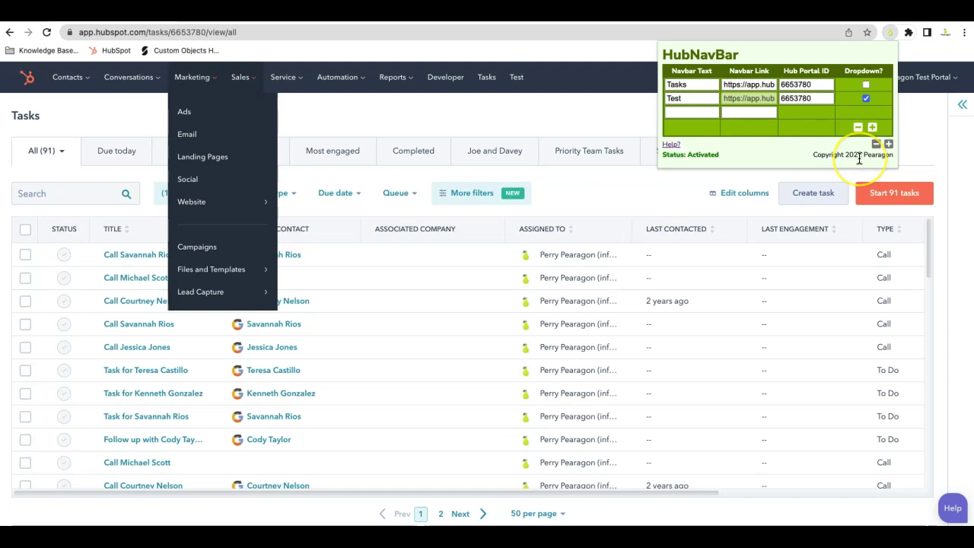